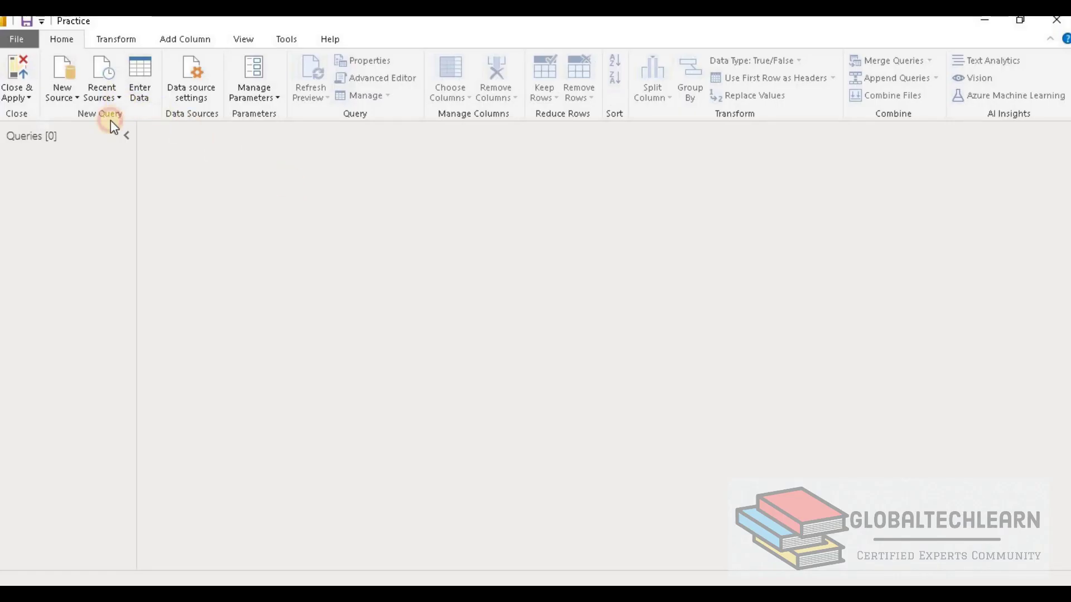
- Connect to emails.csv in D:\PowerBI through the Text/CSV connector and show its preview
left_click(64, 95)
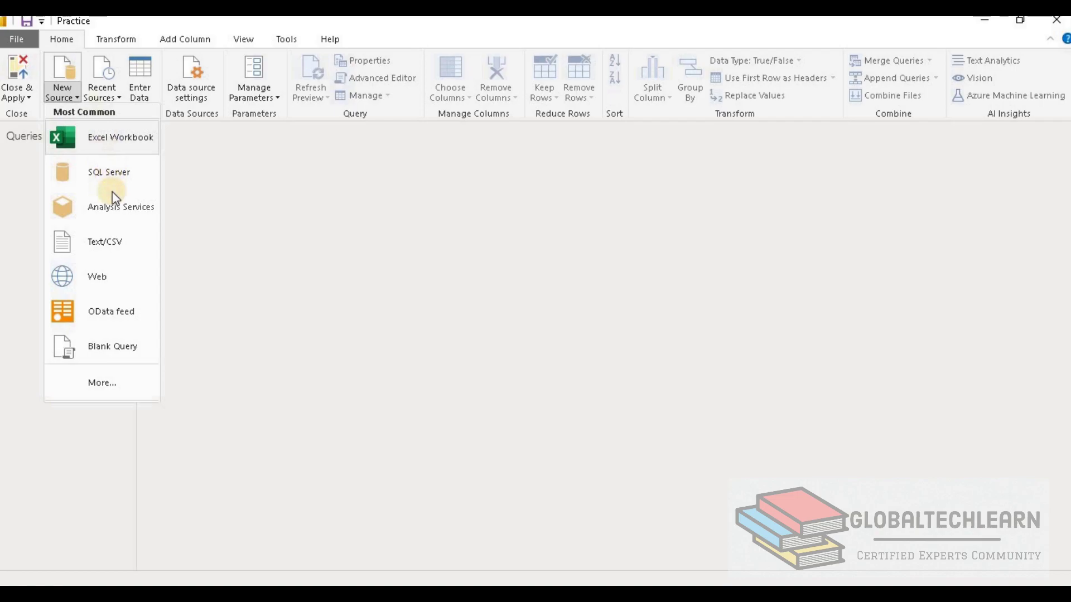
left_click(106, 383)
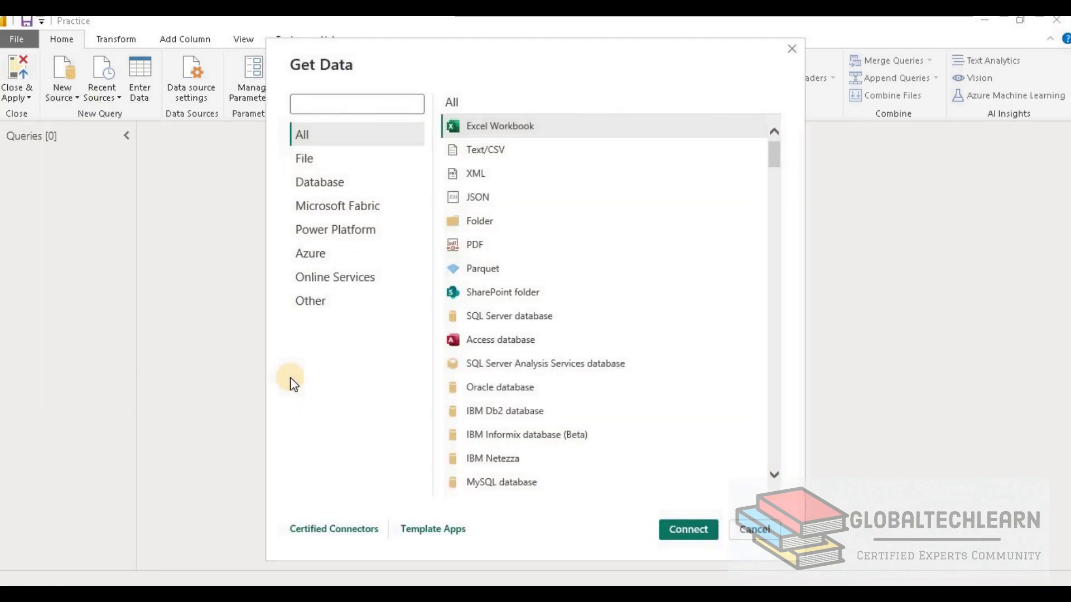
left_click(486, 152)
left_click(693, 530)
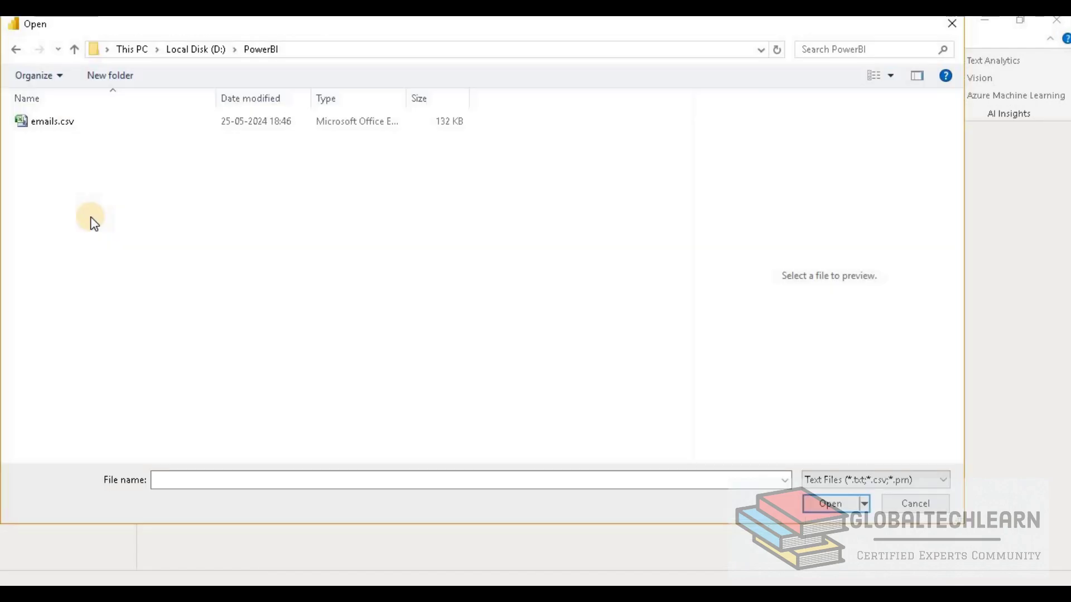
left_click(42, 119)
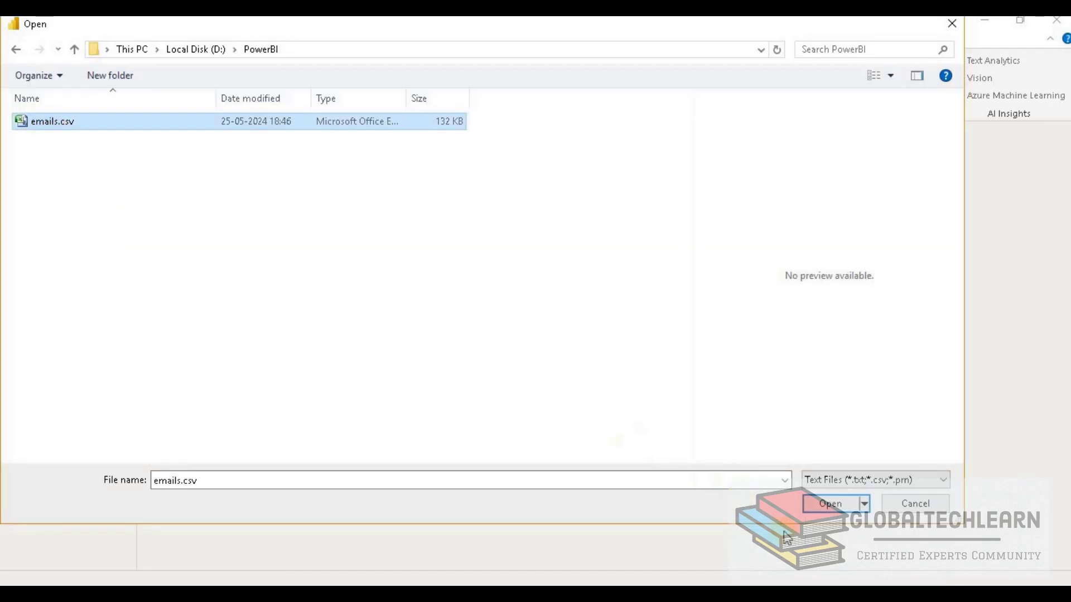
left_click(820, 504)
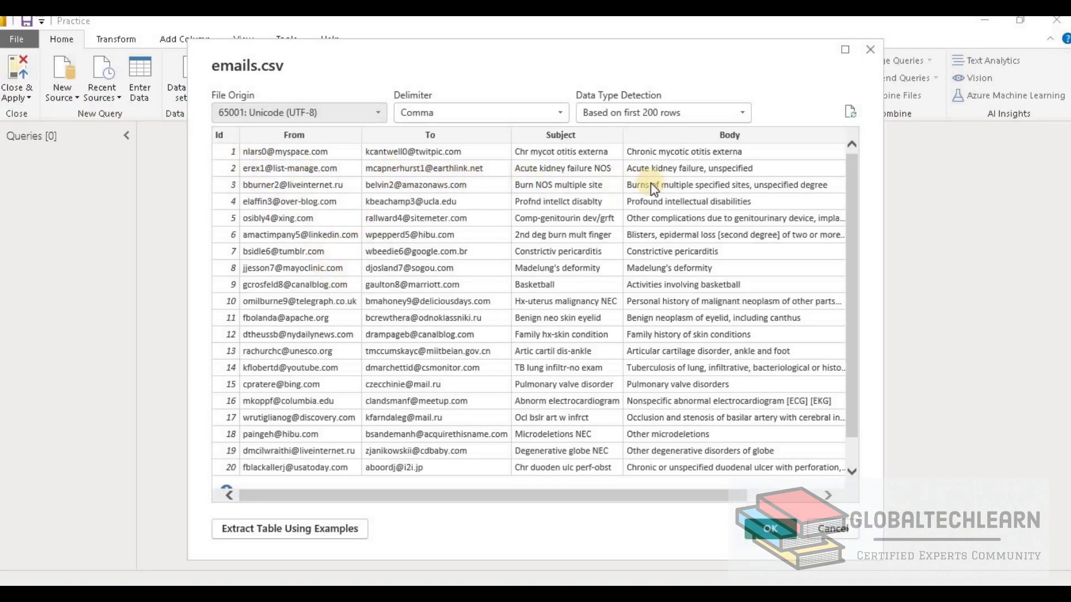
left_click_drag(686, 494, 861, 521)
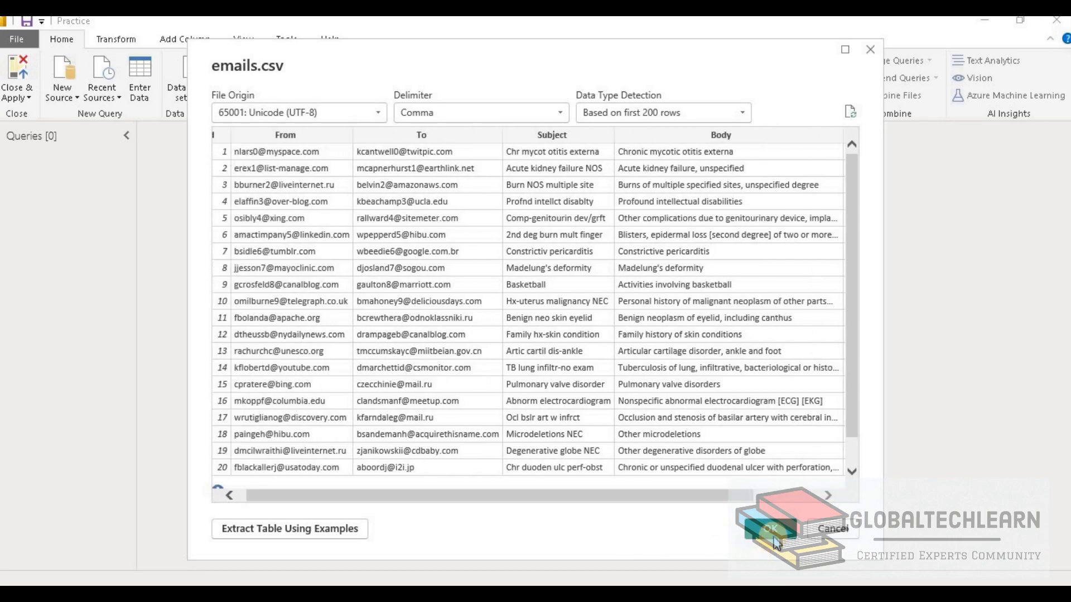
- Load the previewed emails data and apply the pending query changes
left_click(858, 529)
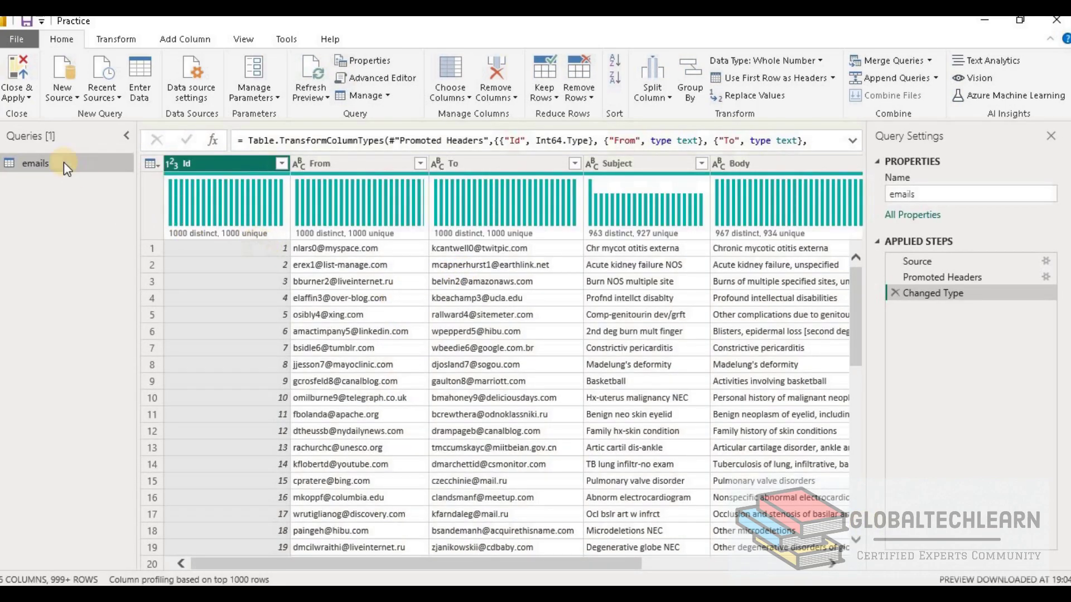
left_click(25, 25)
left_click(581, 341)
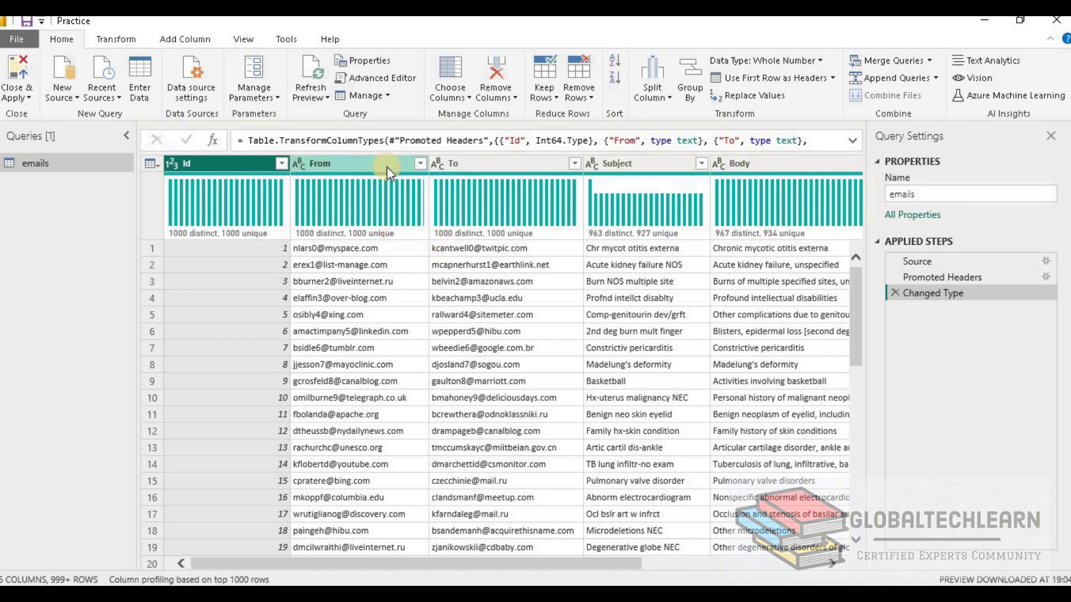
- Inspect the first Subject and Body values of the emails query in full
scroll(387, 166, "right", 3)
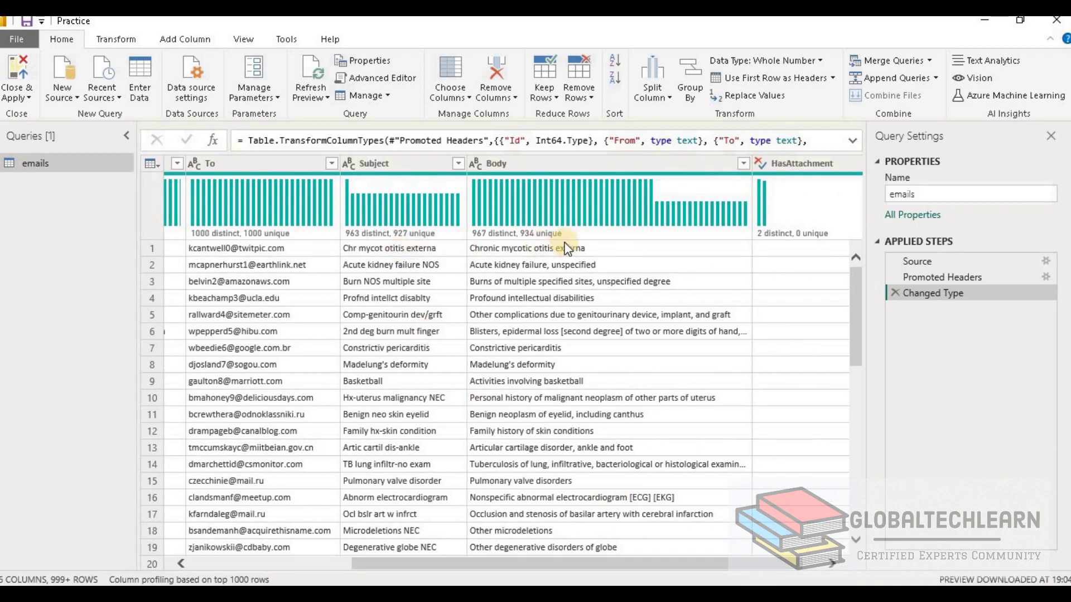
left_click(567, 249)
left_click(429, 248)
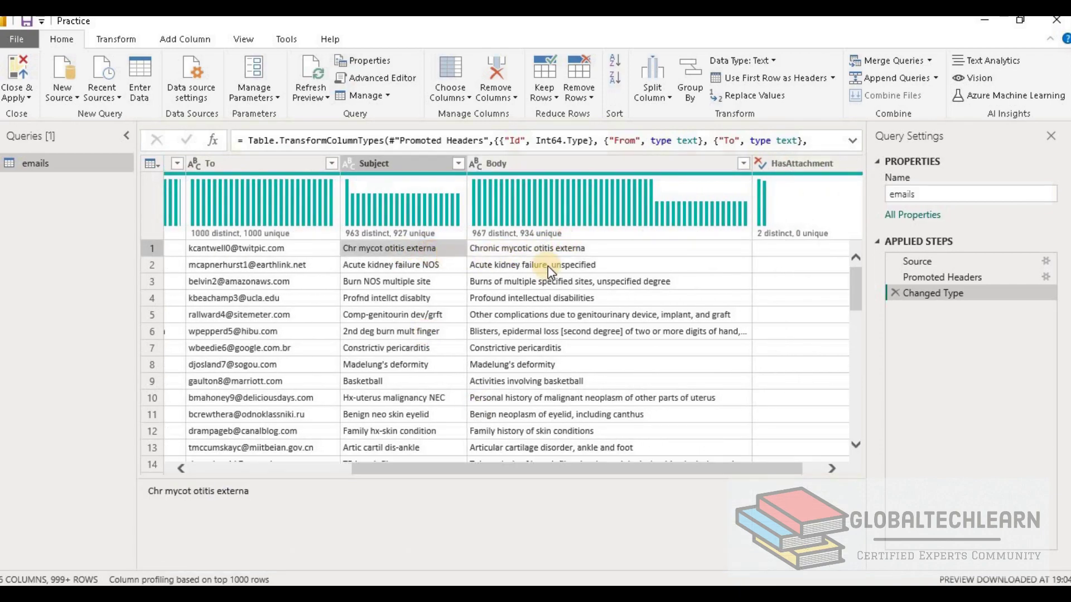
left_click(550, 253)
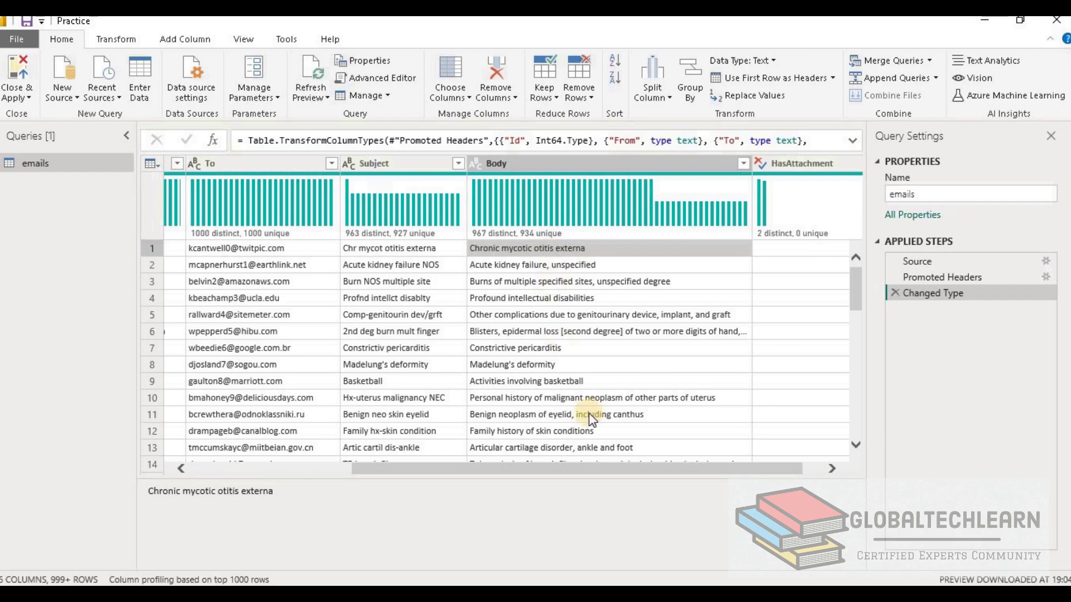
left_click_drag(758, 469, 596, 480)
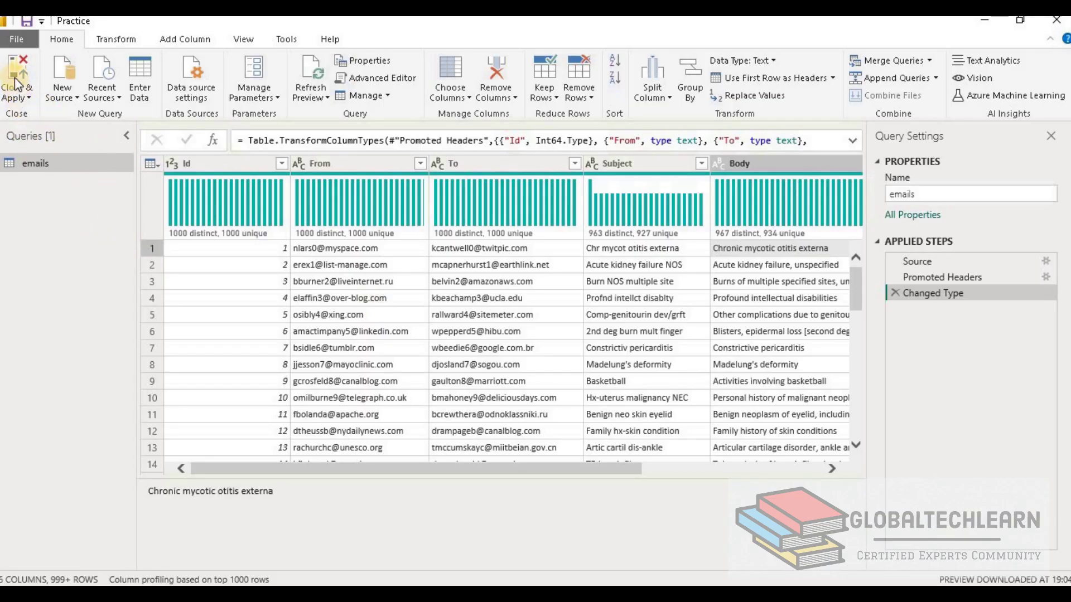
- Close Power Query and hide the emails Body field in the model view
left_click(17, 78)
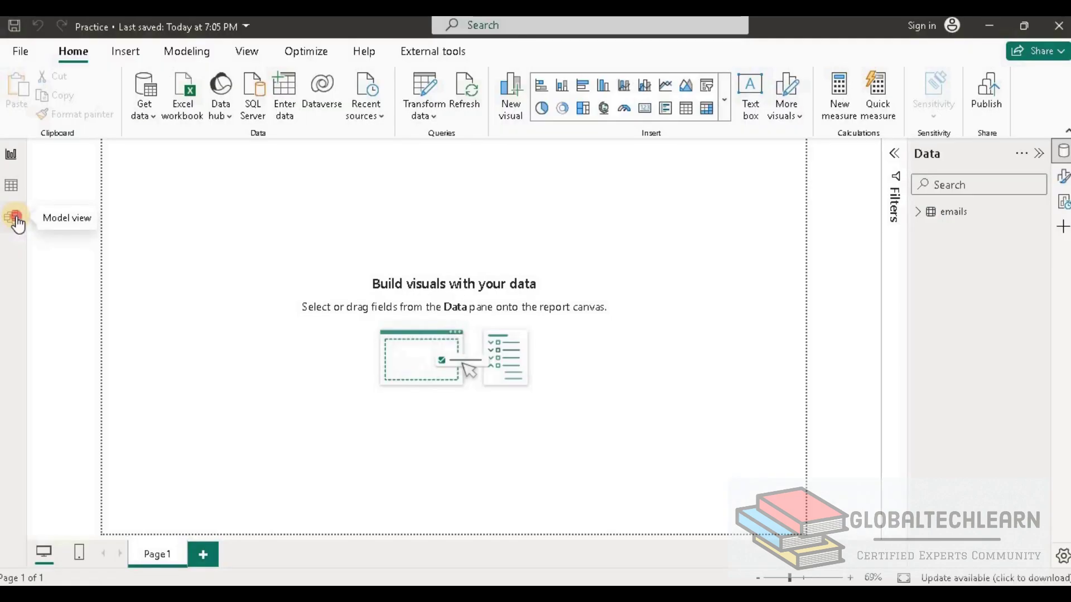
left_click(11, 216)
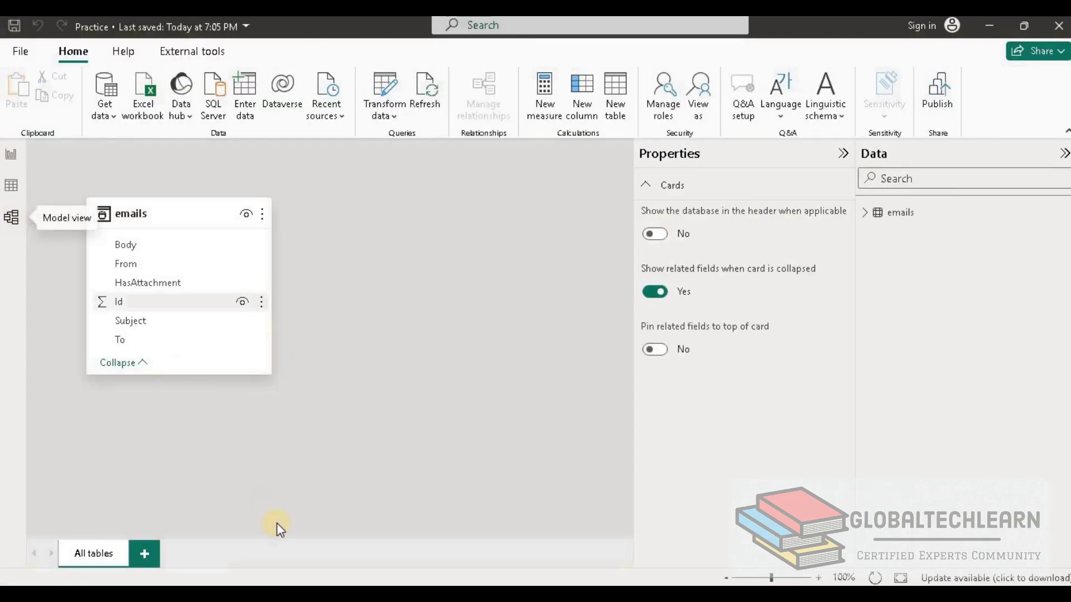
left_click(140, 246)
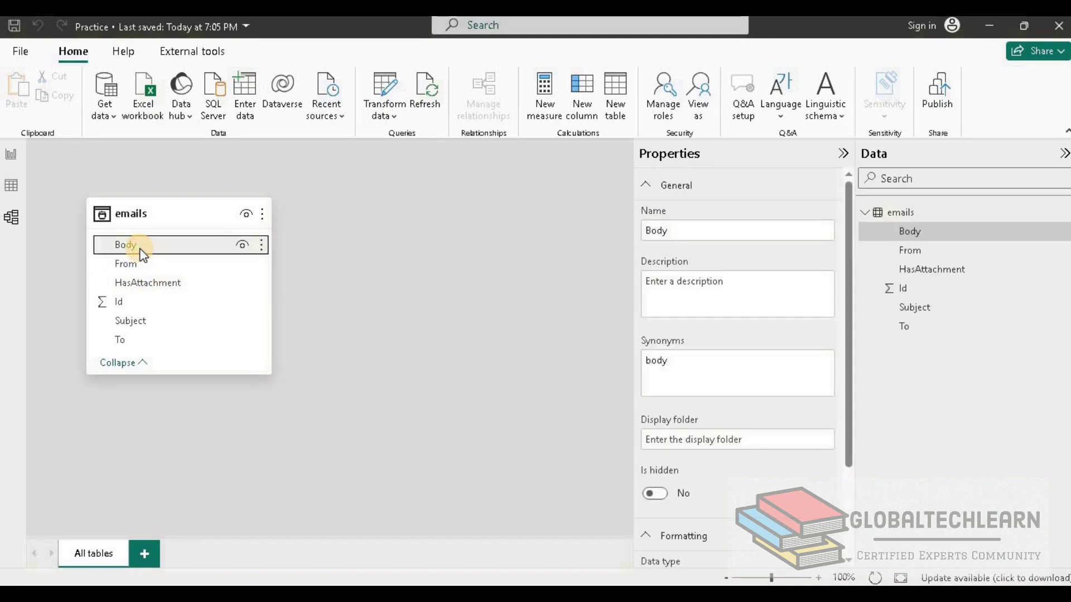
right_click(140, 250)
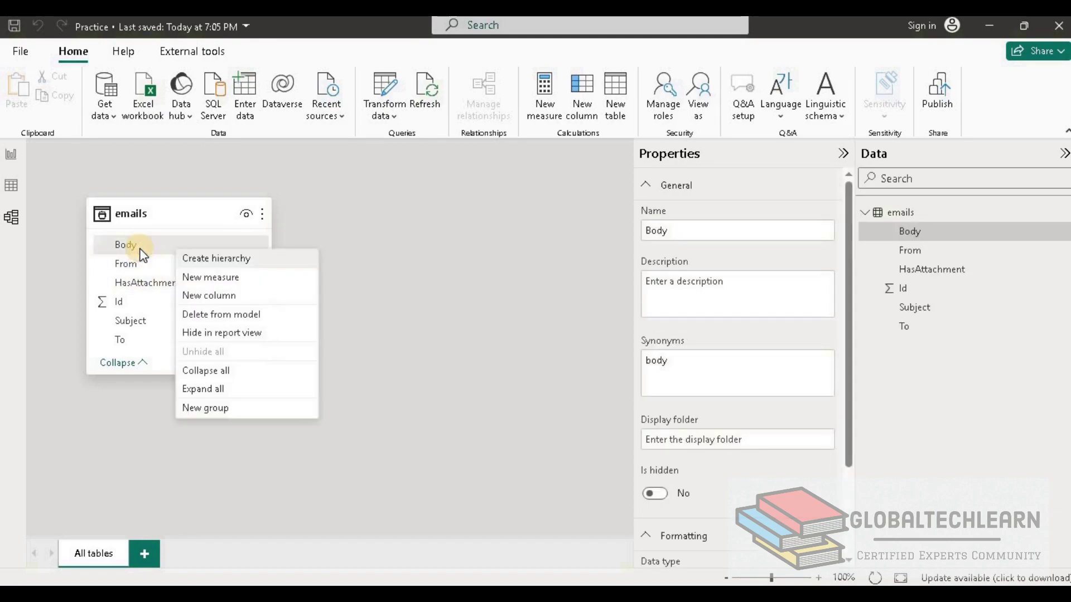
left_click(241, 333)
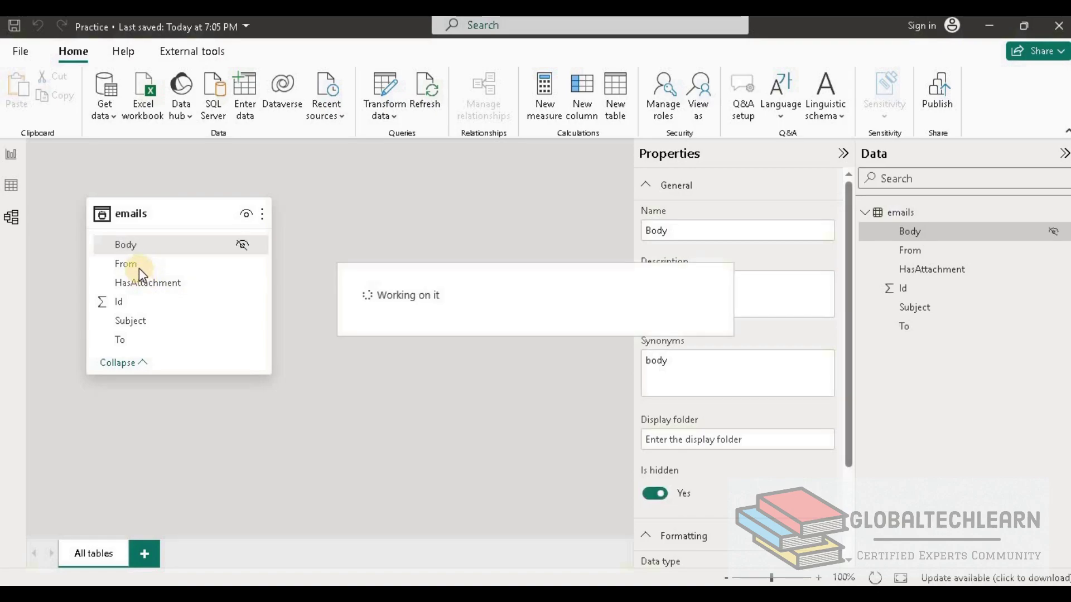
- Hide the Subject field as well and save the Practice report
left_click(136, 324)
right_click(137, 325)
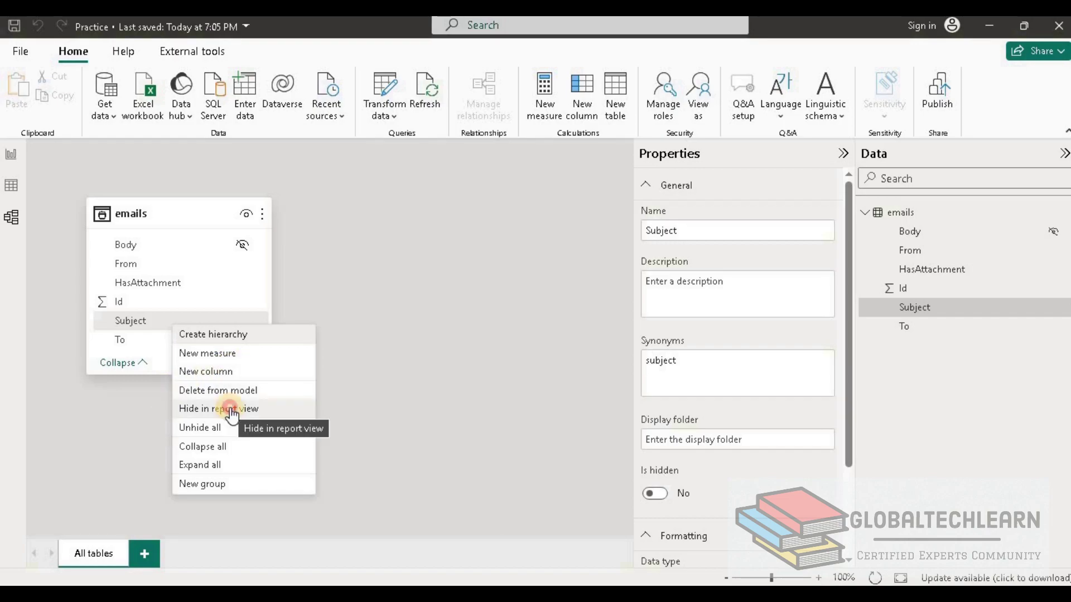
left_click(484, 423)
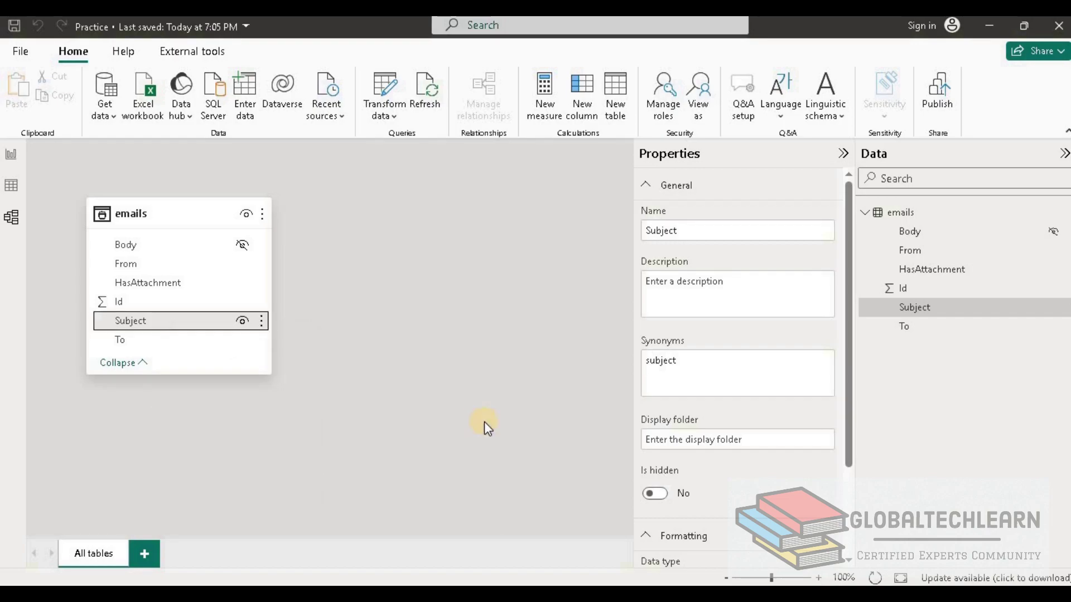
left_click(16, 27)
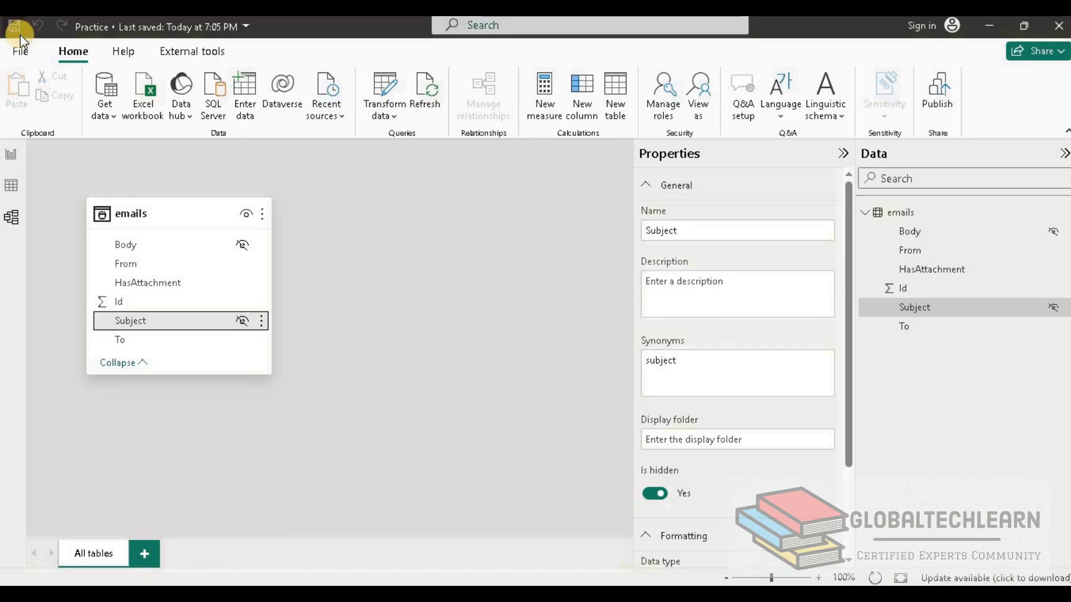
left_click(342, 519)
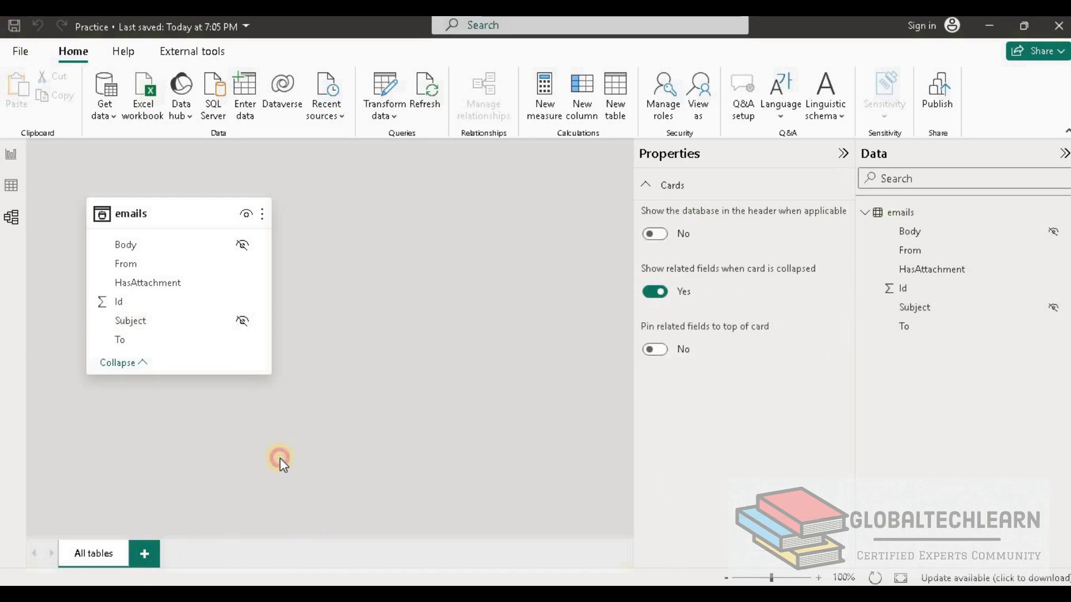
- In File Explorer, check that Practice.pbix is 175 KB
key("alt+Tab")
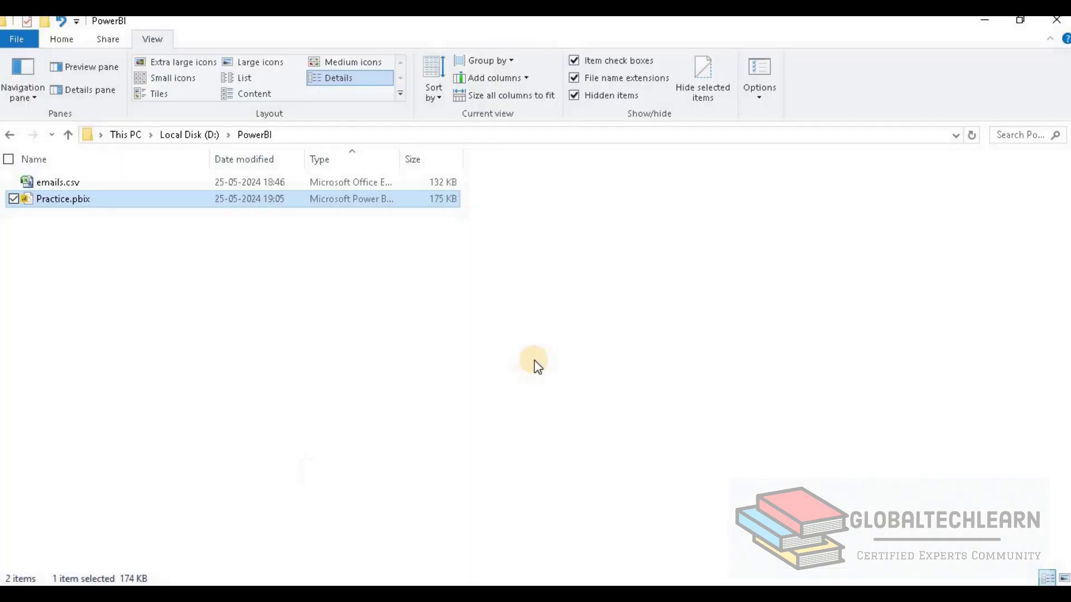
left_click(532, 352)
left_click(382, 201)
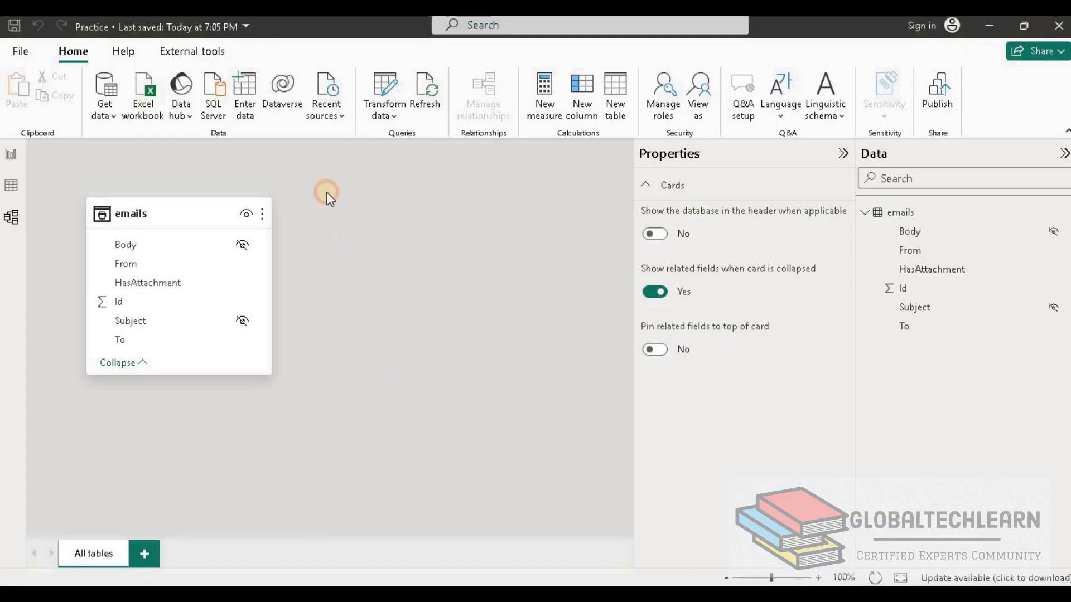
- Open the emails query in Power Query Editor through Transform data
left_click(390, 114)
left_click(417, 141)
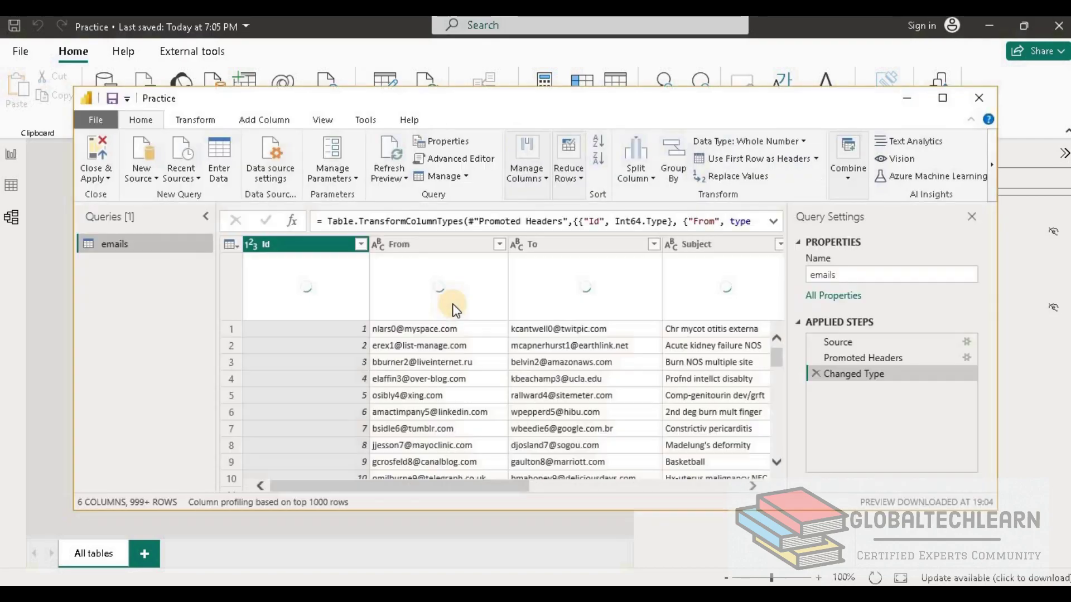
left_click(607, 242)
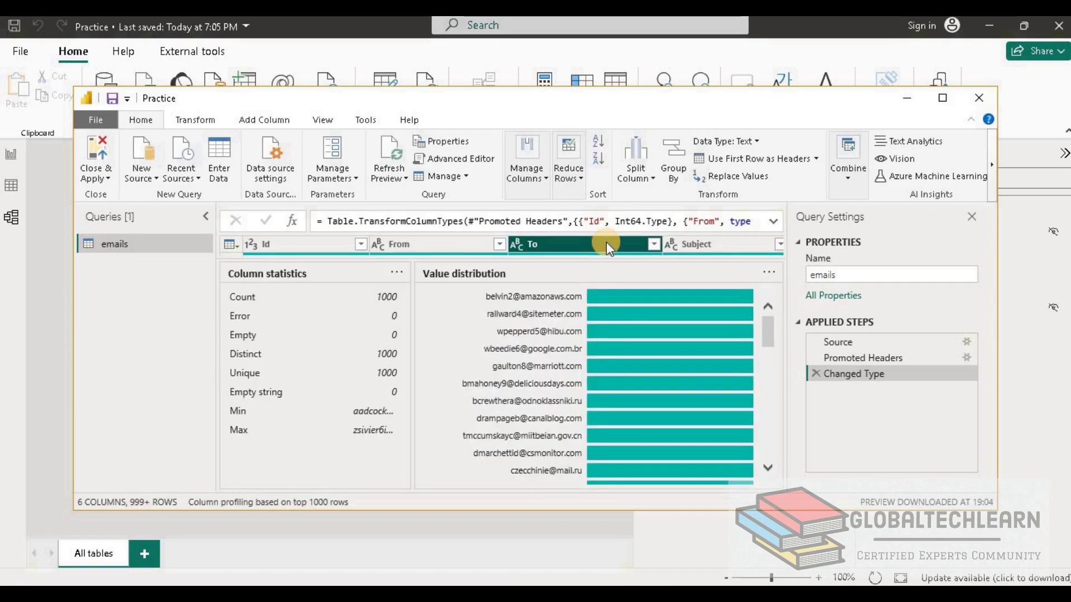
left_click(686, 244)
- Remove the Subject and Body columns, leaving four columns, and save the report
right_click(301, 248)
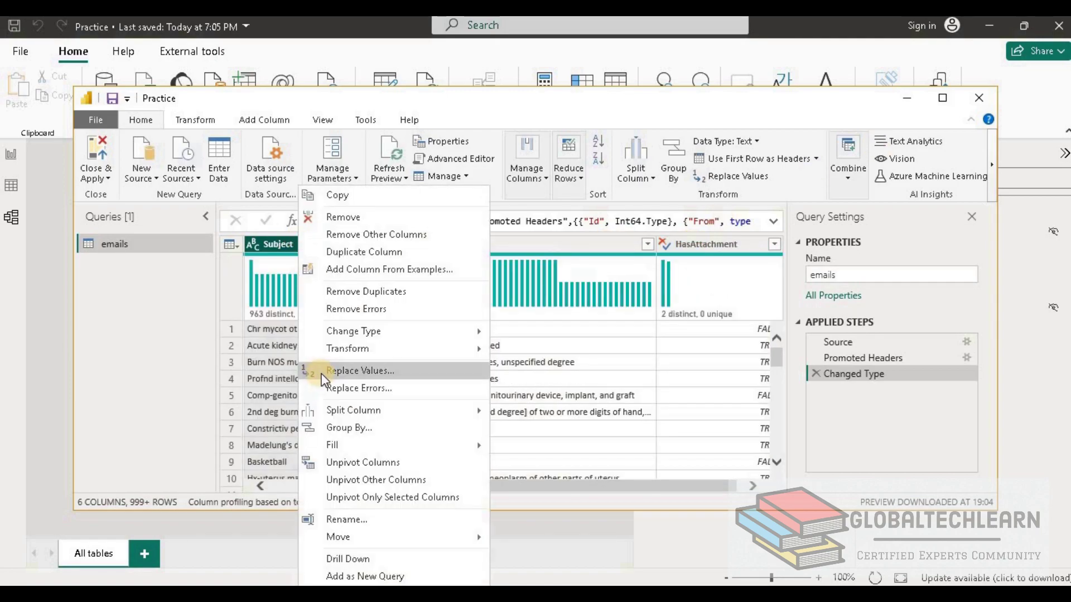
left_click(365, 221)
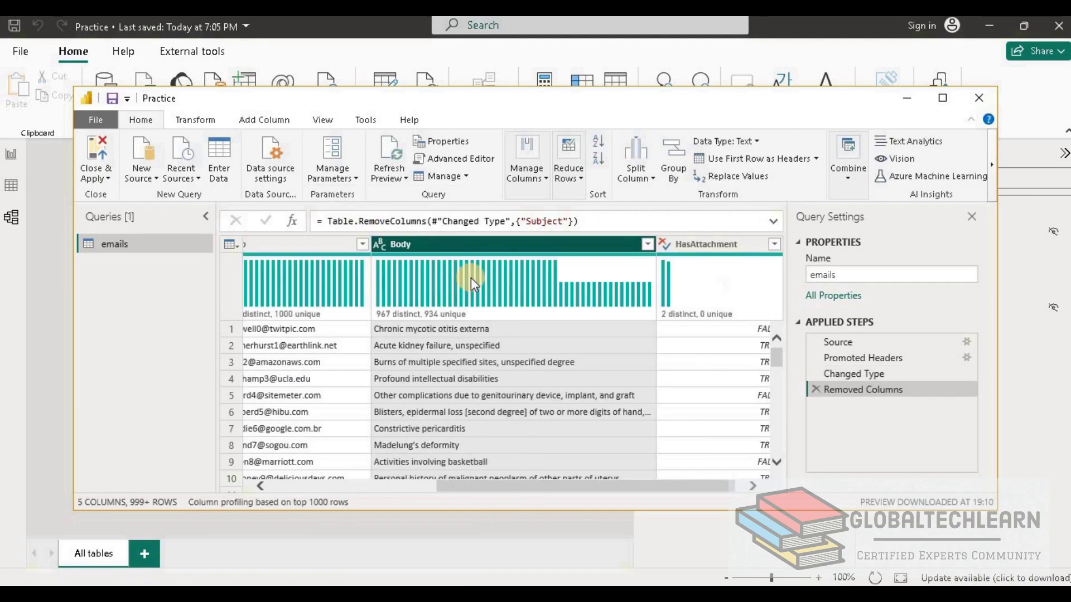
right_click(447, 249)
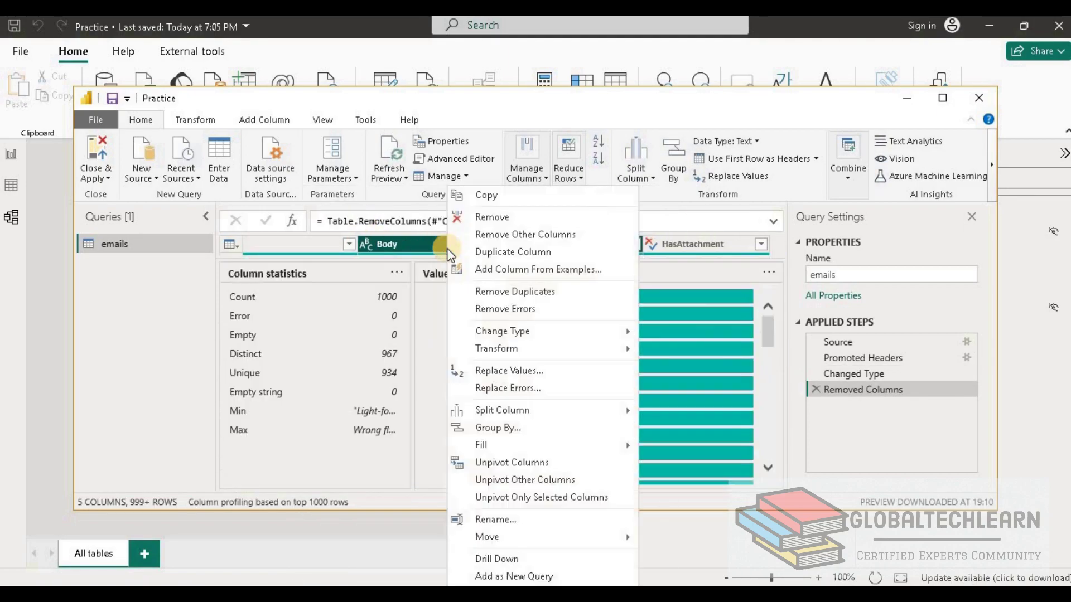
left_click(492, 218)
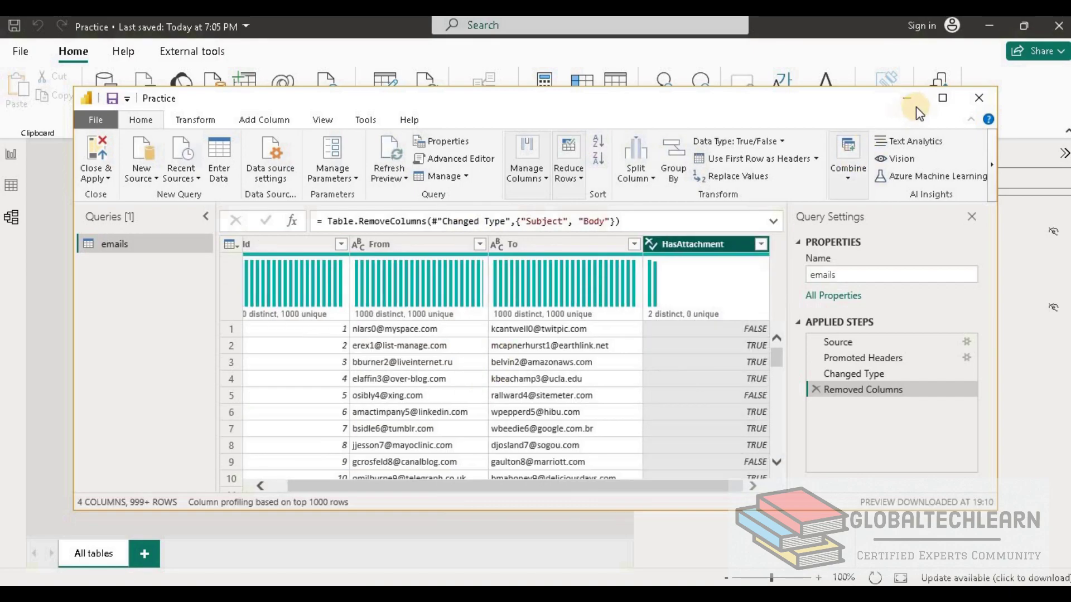
left_click(942, 98)
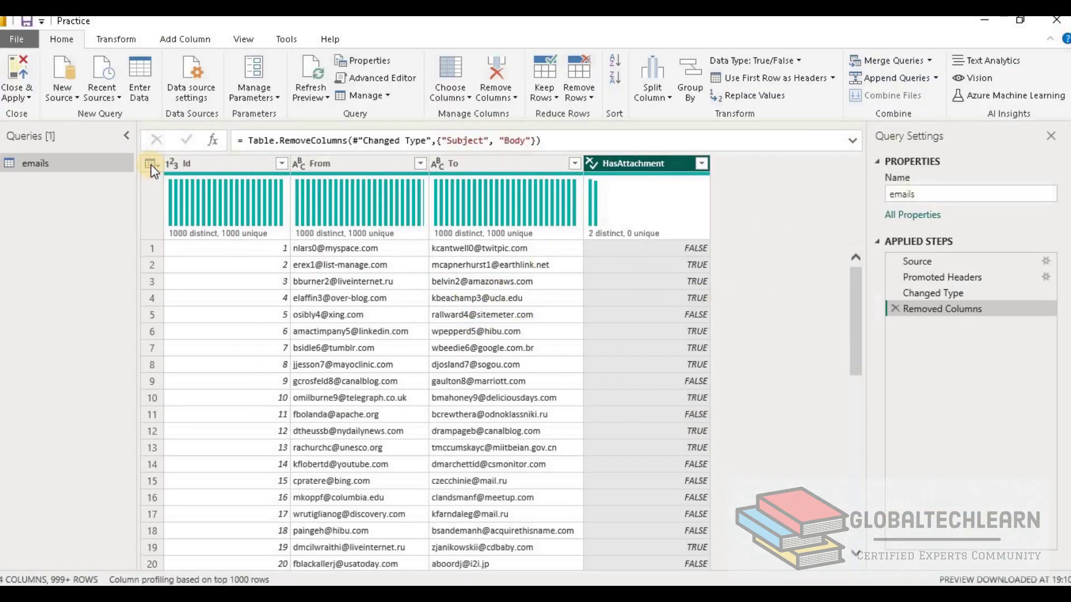
left_click(27, 23)
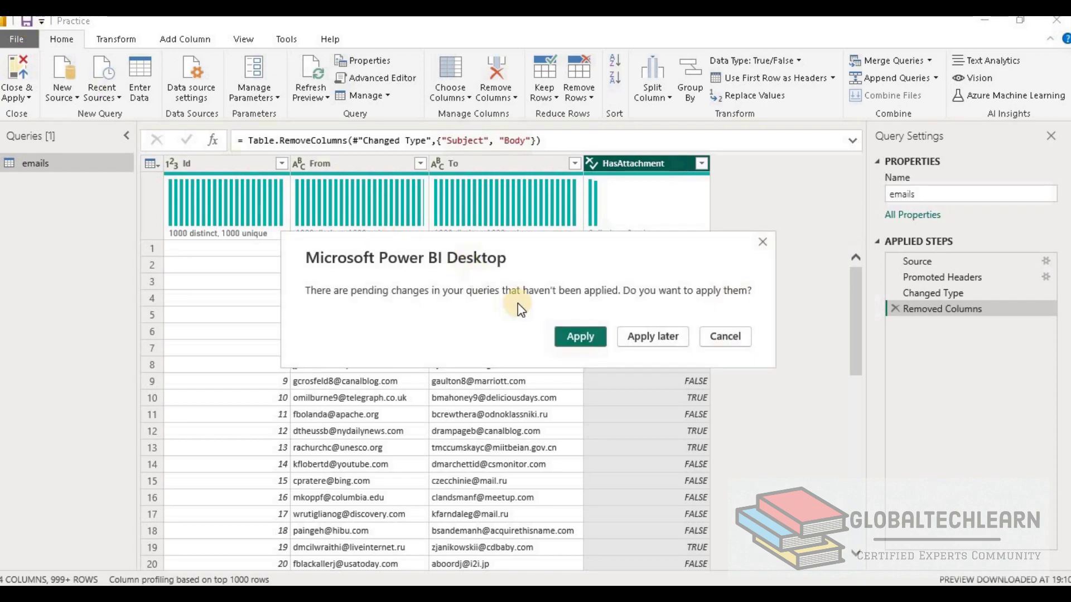
- Apply the pending query changes and bring up the PowerBI folder in File Explorer
left_click(587, 336)
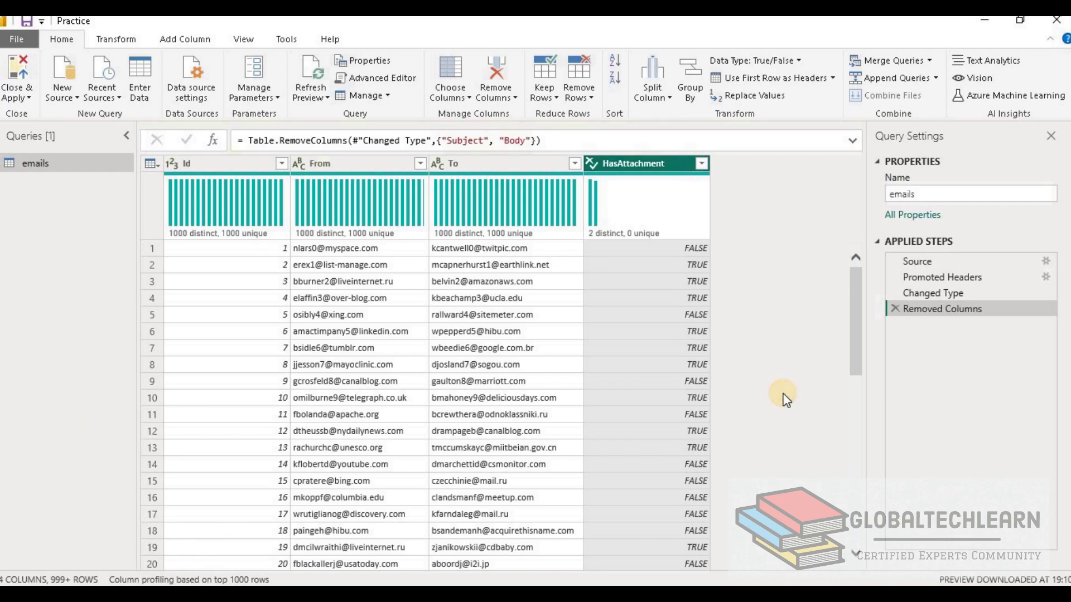
left_click(186, 594)
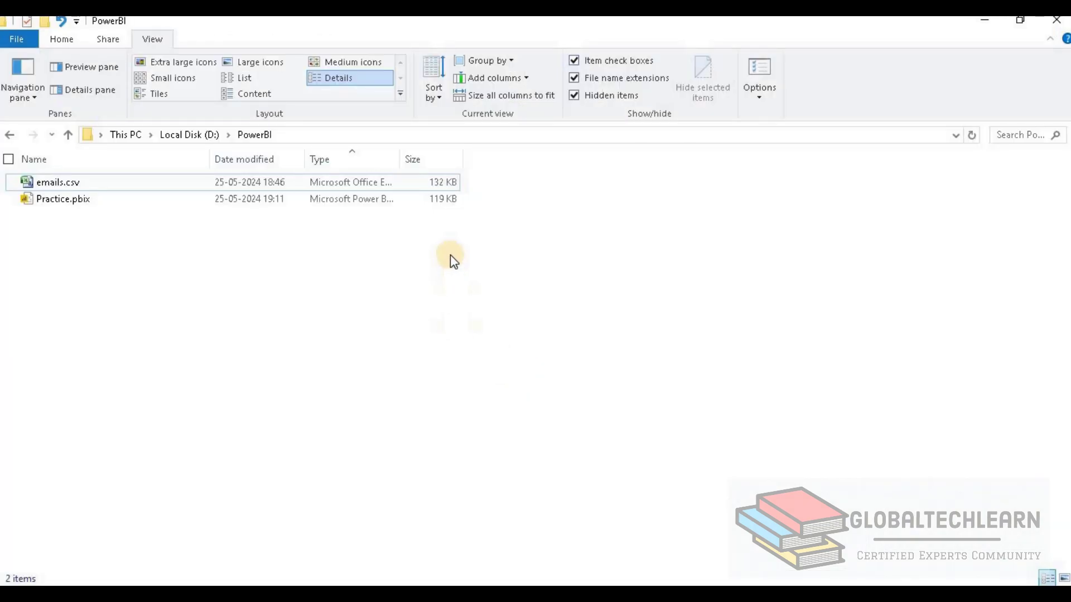
- Confirm Practice.pbix has shrunk to about 119 KB, then view the From column statistics
left_click(442, 199)
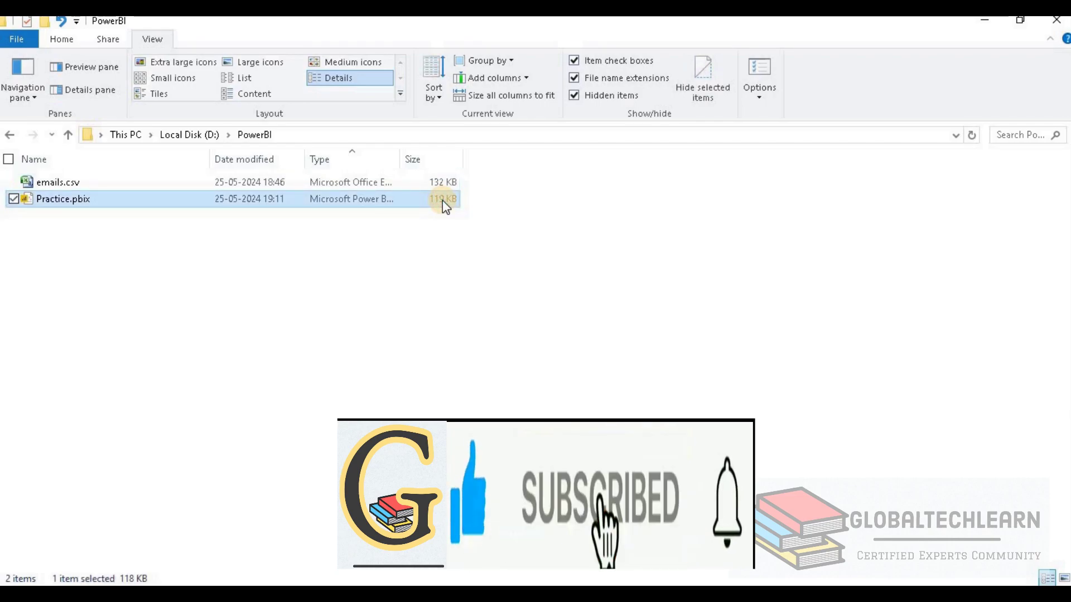
left_click(212, 594)
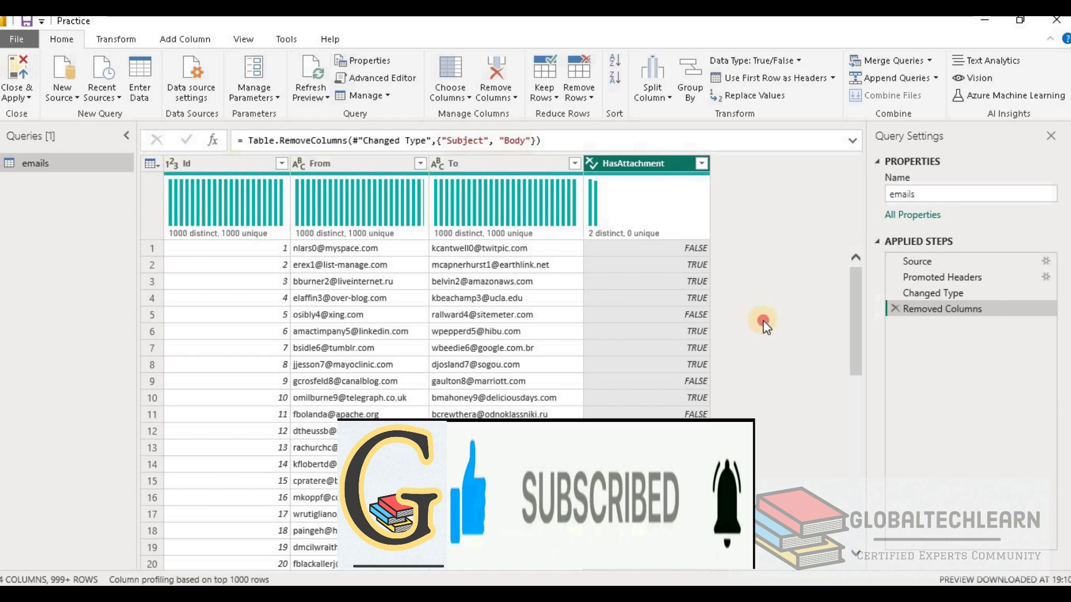
left_click(352, 165)
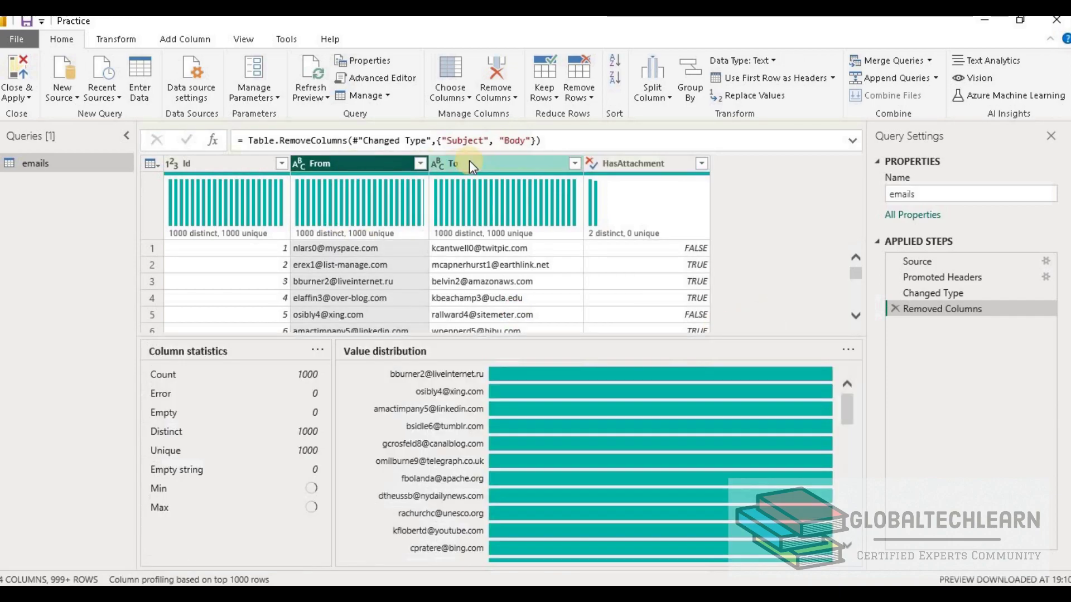